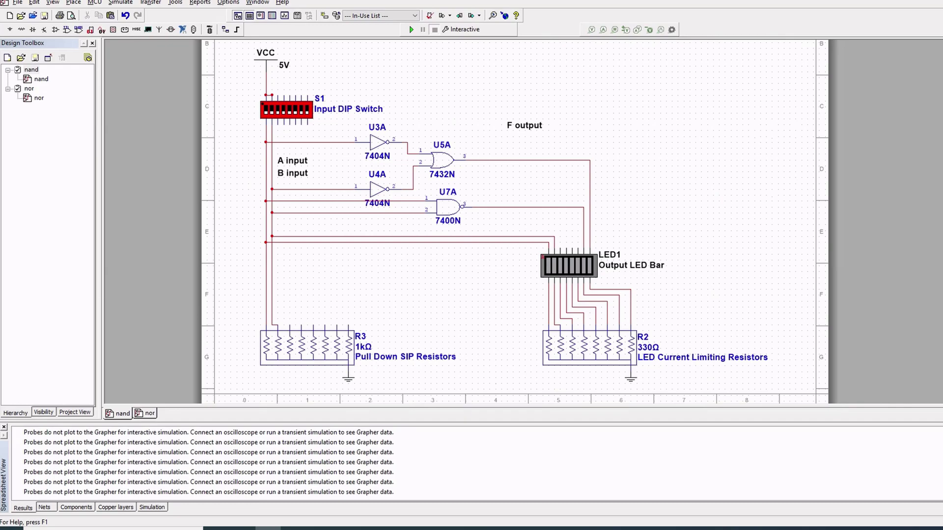
- Examine the NAND gate U7A and the equivalent circuit of inverters U3A and U4A feeding OR gate U5A
{"action": "left_click", "coordinate": [448, 207]}
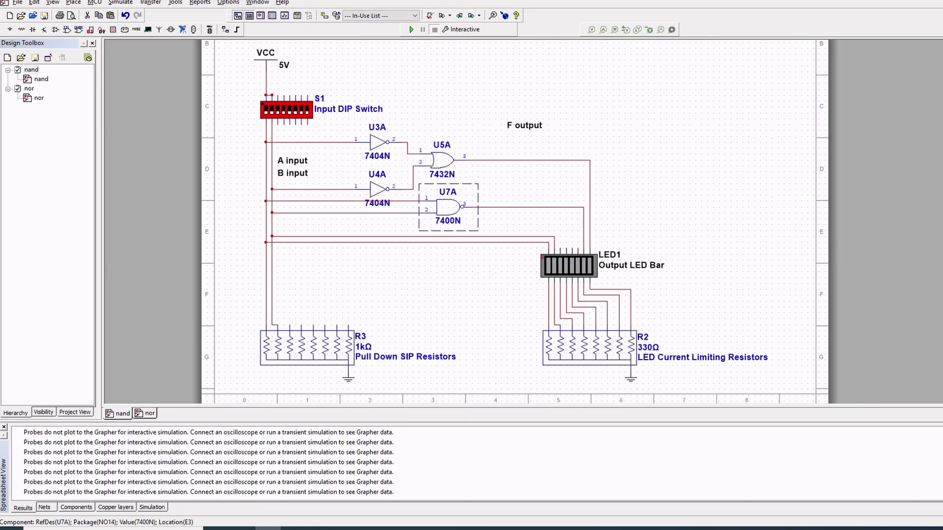
{"action": "left_click", "coordinate": [378, 142]}
{"action": "left_click", "coordinate": [378, 190]}
{"action": "left_click", "coordinate": [378, 142]}
{"action": "left_click", "coordinate": [442, 160]}
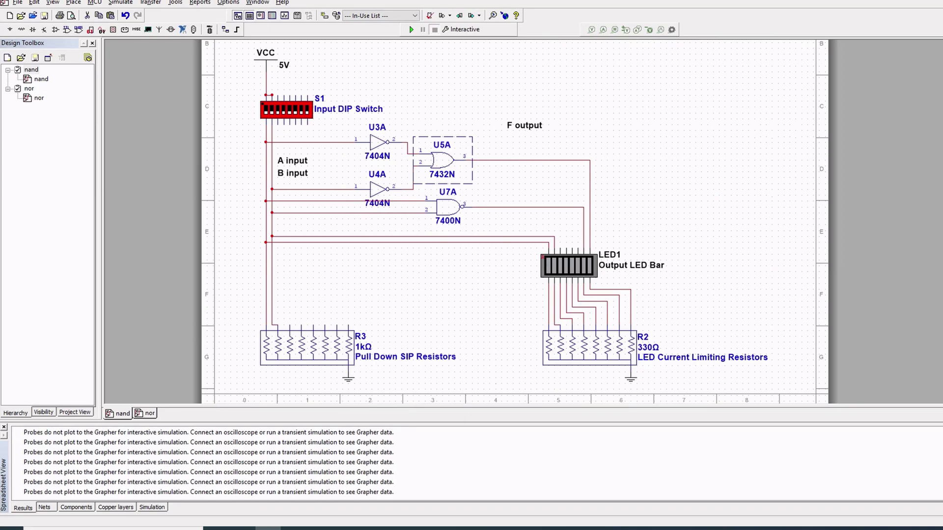
{"action": "left_click", "coordinate": [377, 142]}
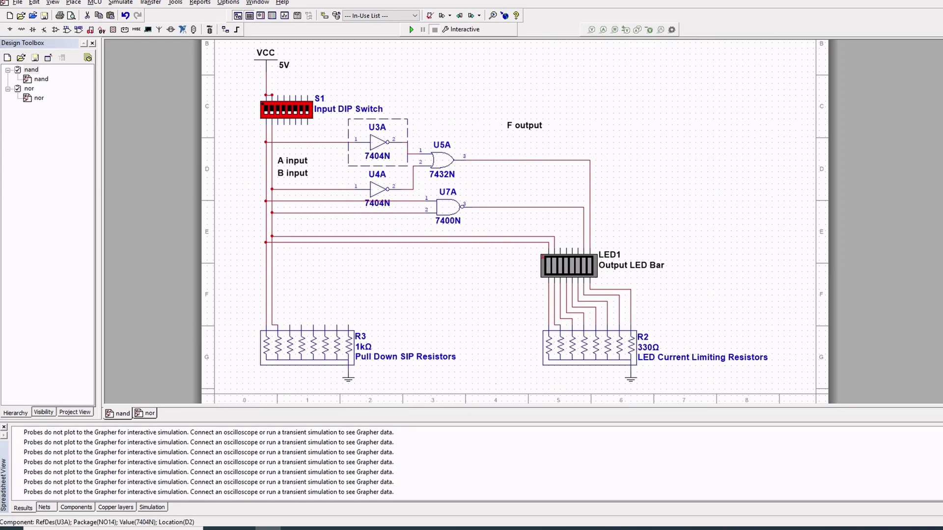
{"action": "left_click", "coordinate": [442, 145]}
{"action": "left_click", "coordinate": [442, 175]}
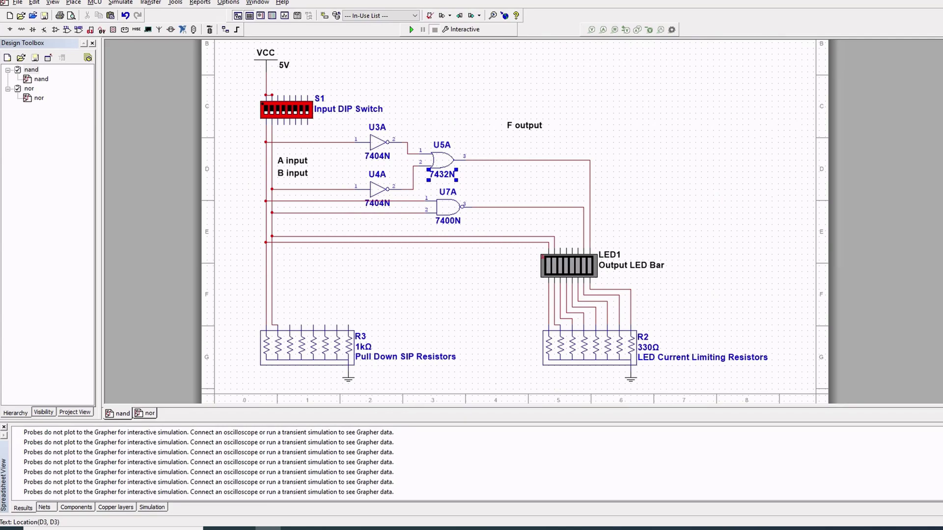
- Trace the A input wire and the path from inverter U4A into OR gate U5A
{"action": "left_click", "coordinate": [266, 147]}
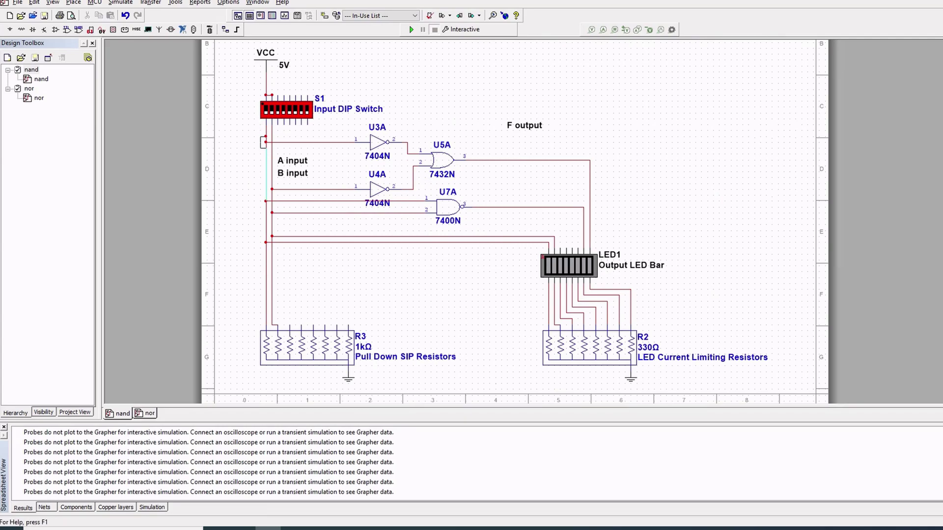
{"action": "left_click", "coordinate": [265, 154]}
{"action": "key", "text": "Escape"}
{"action": "left_click", "coordinate": [377, 189]}
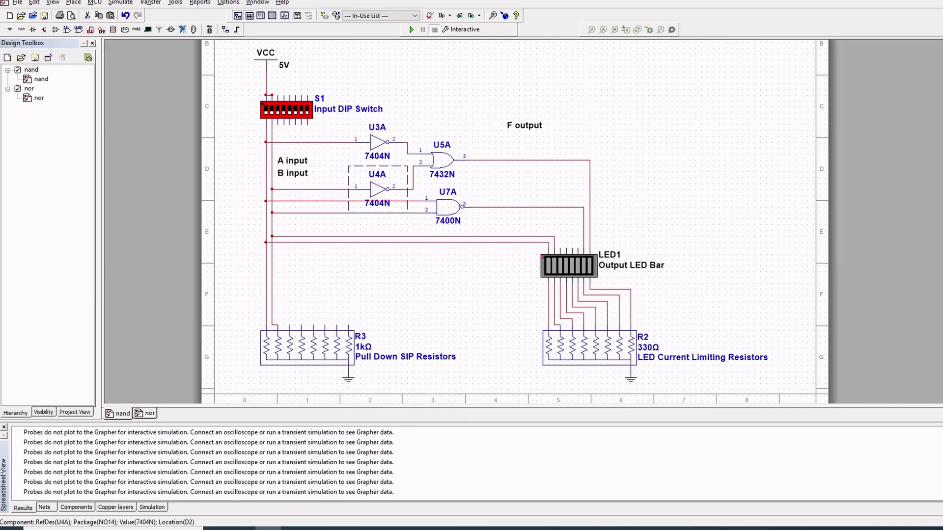
{"action": "left_click", "coordinate": [442, 160]}
- Simulate the nand circuit, switching inputs A and B on and off to compare both outputs on the LED bar, and stop it
{"action": "key", "text": "F5"}
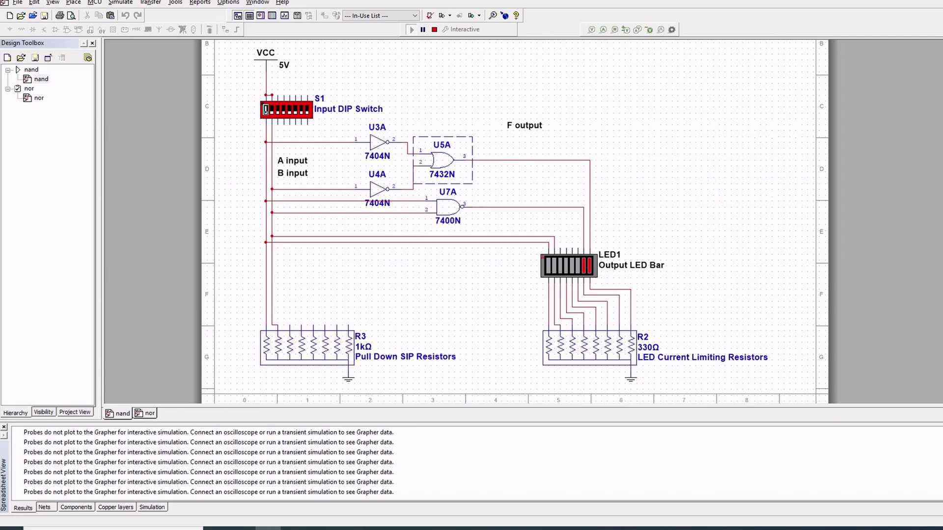
{"action": "left_click", "coordinate": [266, 109]}
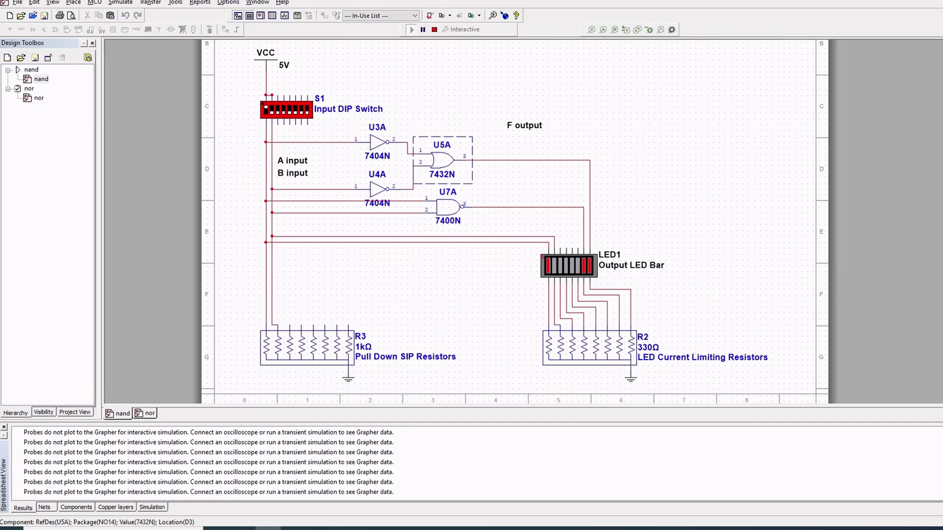
{"action": "left_click", "coordinate": [266, 109]}
{"action": "left_click", "coordinate": [271, 109]}
{"action": "left_click", "coordinate": [265, 109]}
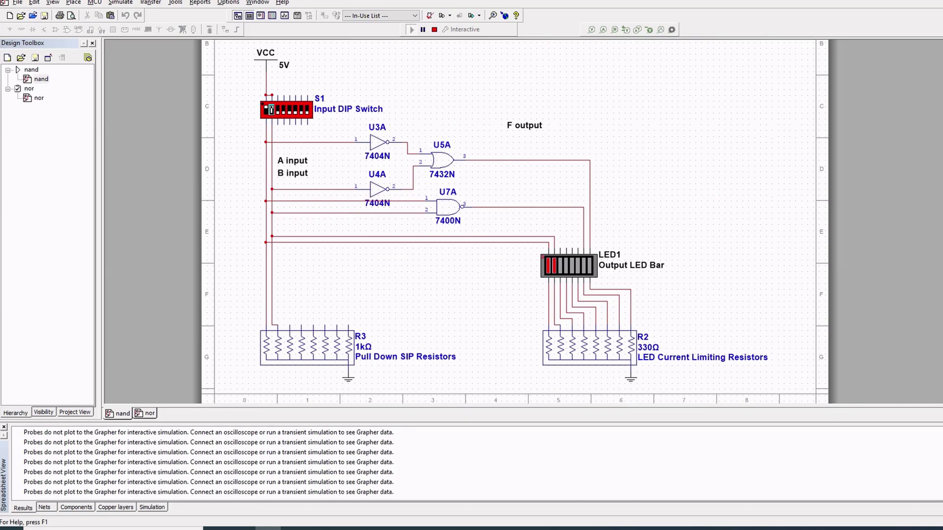
{"action": "left_click", "coordinate": [271, 106]}
{"action": "left_click", "coordinate": [265, 105]}
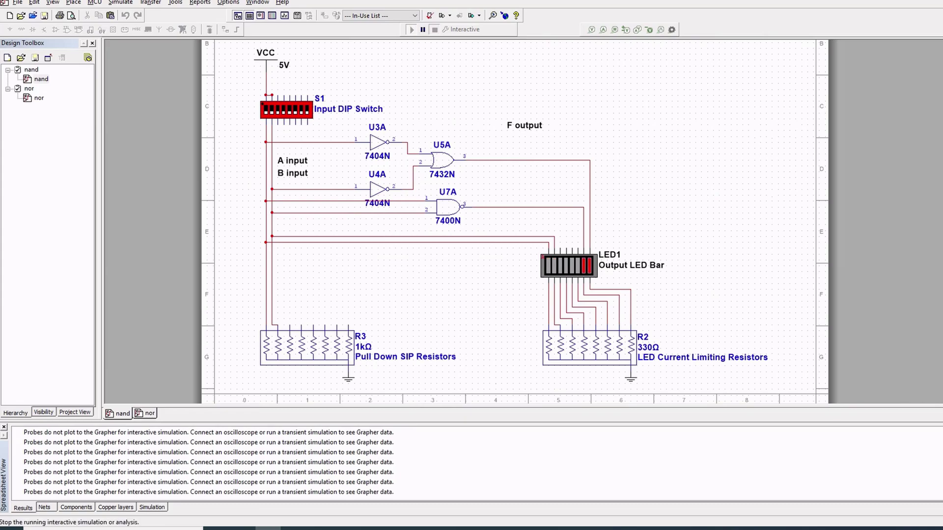
{"action": "left_click", "coordinate": [435, 29]}
- Open the nor design and examine how OR gate U5A feeds inverter U6A
{"action": "double_click", "coordinate": [29, 89]}
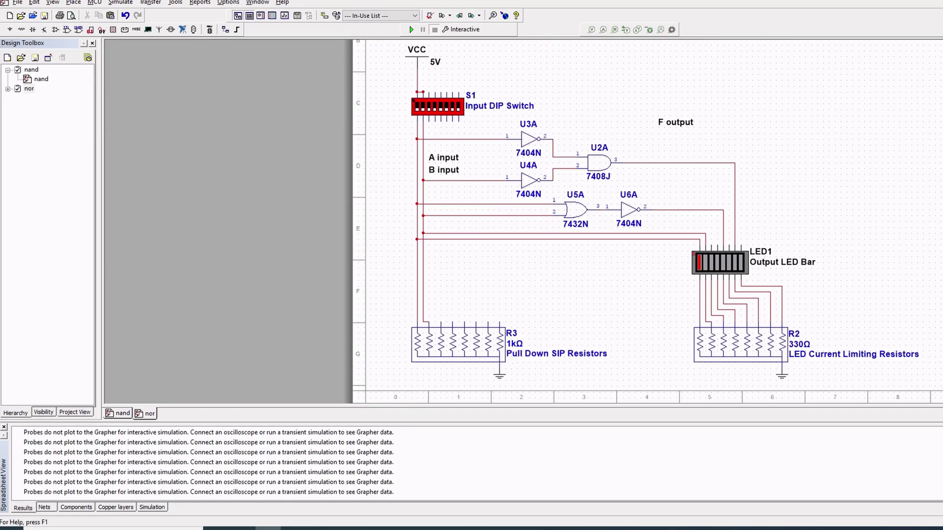
{"action": "left_click", "coordinate": [575, 210]}
{"action": "left_click", "coordinate": [629, 210]}
{"action": "left_click", "coordinate": [575, 209]}
{"action": "left_click", "coordinate": [629, 210]}
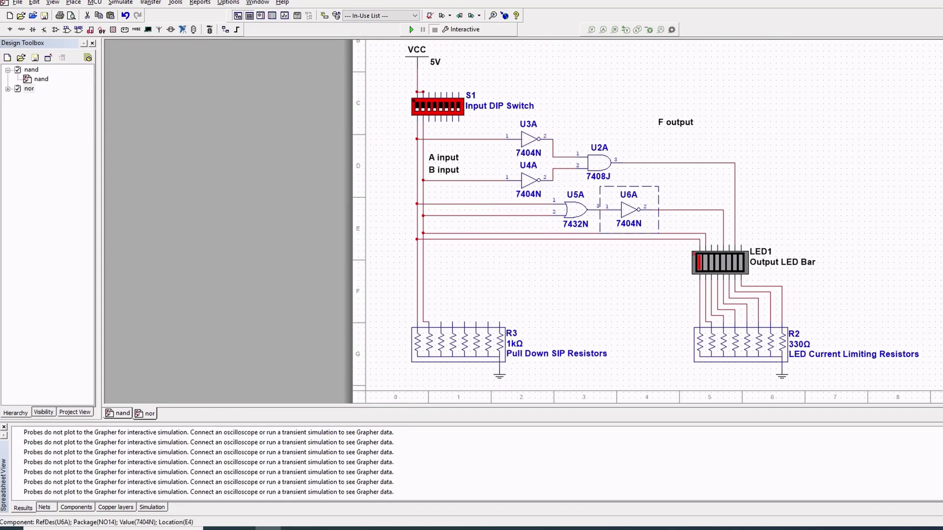
{"action": "left_click", "coordinate": [575, 210]}
{"action": "left_click", "coordinate": [629, 209]}
{"action": "left_click", "coordinate": [575, 210]}
{"action": "left_click", "coordinate": [629, 210]}
{"action": "left_click", "coordinate": [575, 210]}
{"action": "left_click", "coordinate": [629, 210]}
{"action": "left_click", "coordinate": [575, 210]}
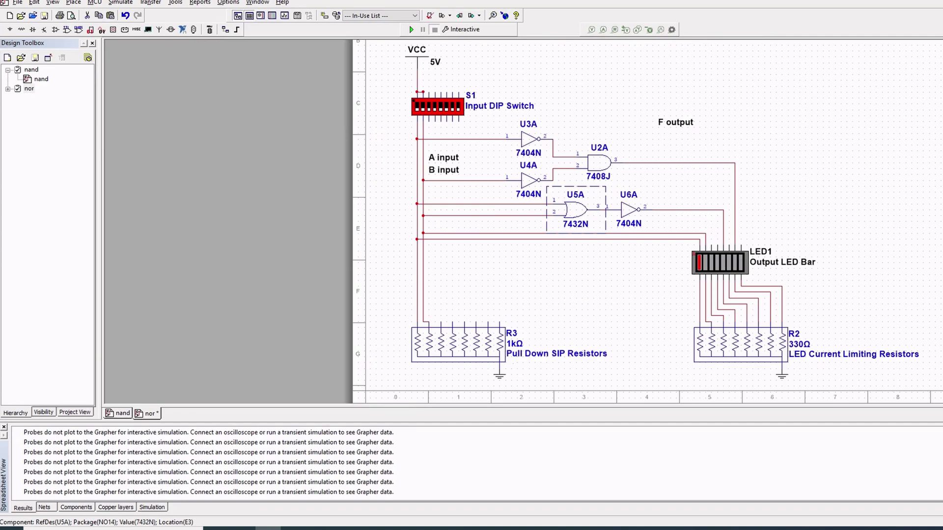
{"action": "left_click", "coordinate": [629, 209]}
- Trace the wire from inverter U6A to the output LED bar and the two direct input lines
{"action": "left_click", "coordinate": [720, 262]}
{"action": "left_click", "coordinate": [687, 210]}
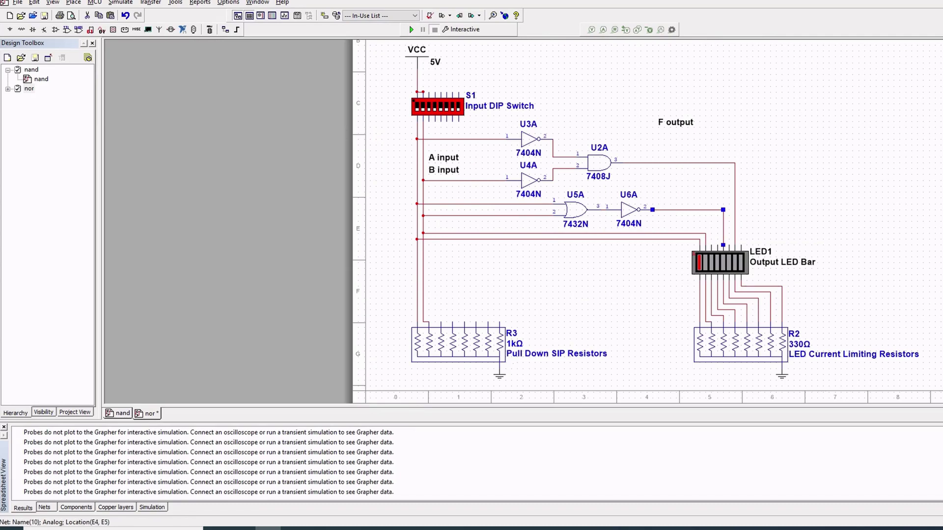
{"action": "left_click", "coordinate": [688, 239]}
{"action": "left_click", "coordinate": [688, 233]}
- Examine the equivalent NOR circuit of inverters U3A and U4A feeding AND gate U2A, including the inverters' input wires
{"action": "left_click", "coordinate": [529, 139]}
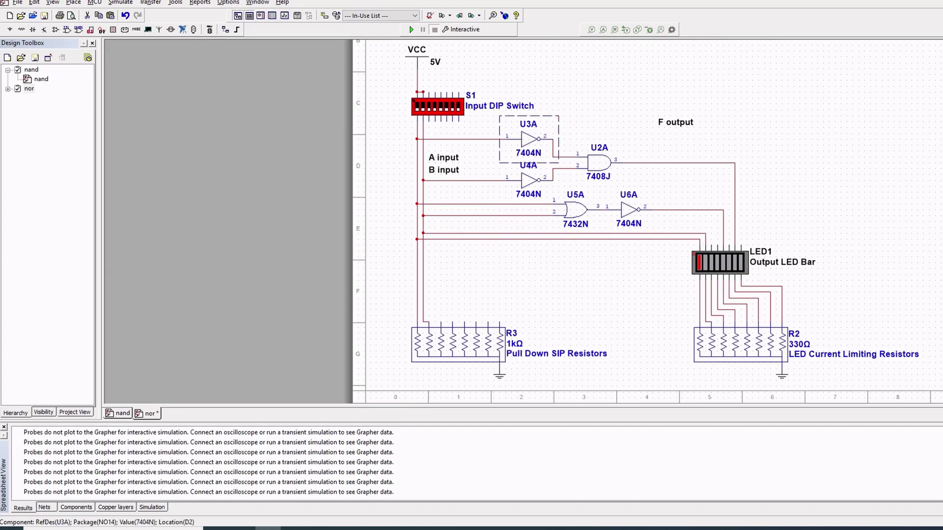
{"action": "left_click", "coordinate": [529, 180]}
{"action": "left_click", "coordinate": [599, 163]}
{"action": "left_click", "coordinate": [530, 139]}
{"action": "left_click", "coordinate": [530, 181]}
{"action": "left_click", "coordinate": [530, 139]}
{"action": "left_click", "coordinate": [529, 180]}
{"action": "left_click", "coordinate": [464, 181]}
{"action": "left_click", "coordinate": [464, 139]}
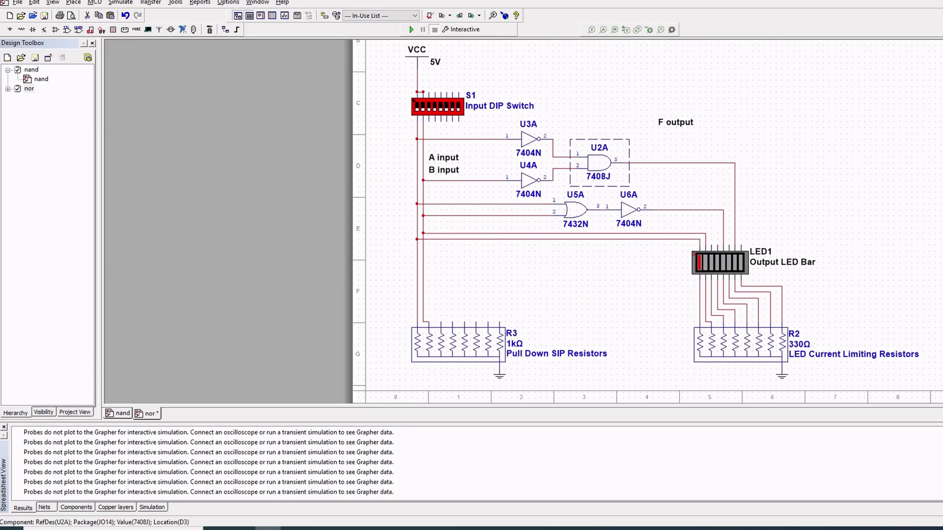
- Recheck the nand design, return to nor, and simulate it while switching inputs A and B to compare both LED outputs
{"action": "left_click", "coordinate": [31, 69]}
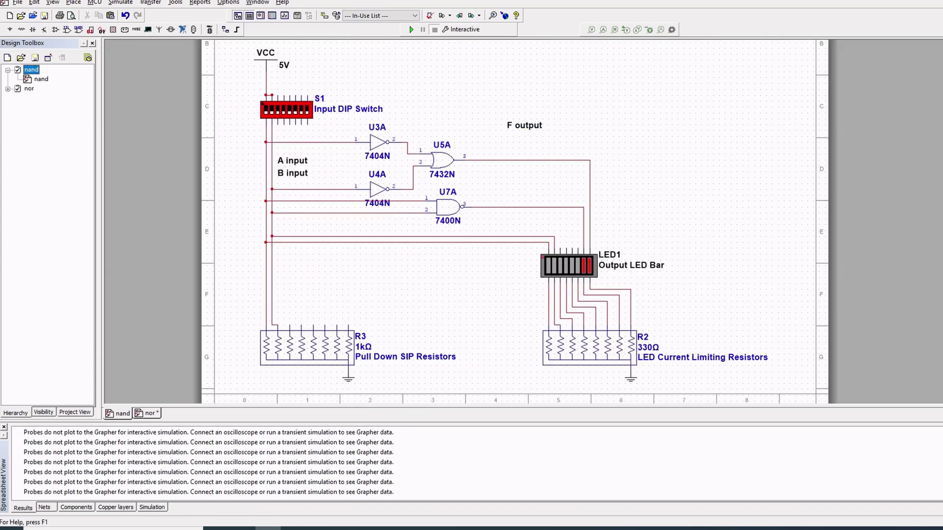
{"action": "left_click", "coordinate": [29, 88]}
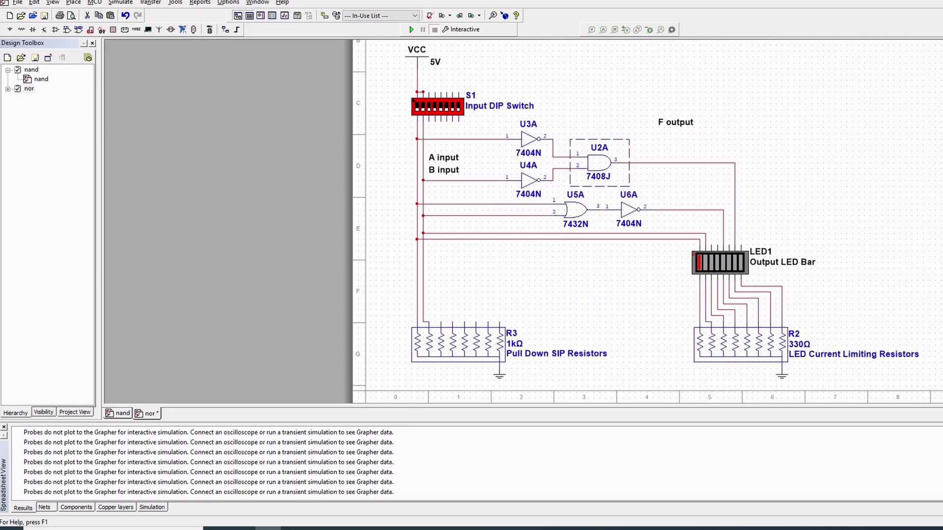
{"action": "key", "text": "F5"}
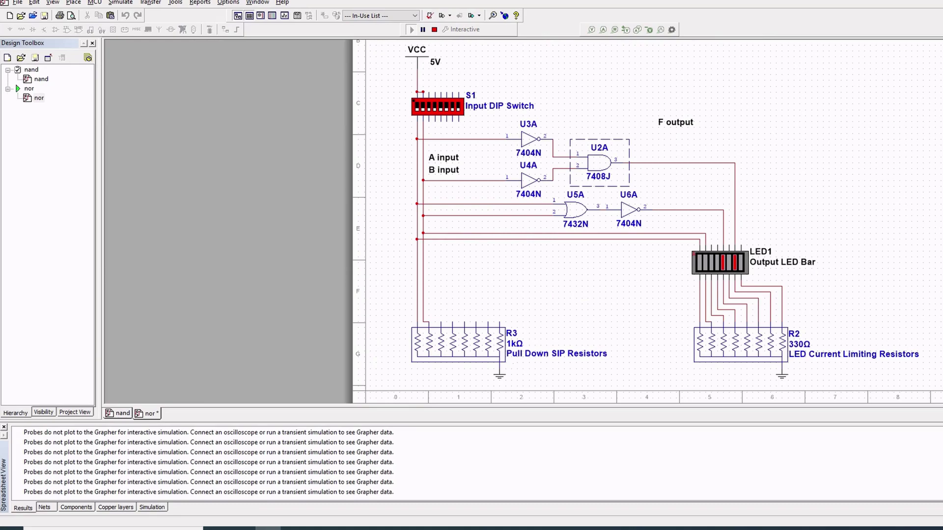
{"action": "left_click", "coordinate": [417, 106]}
{"action": "key", "text": "b"}
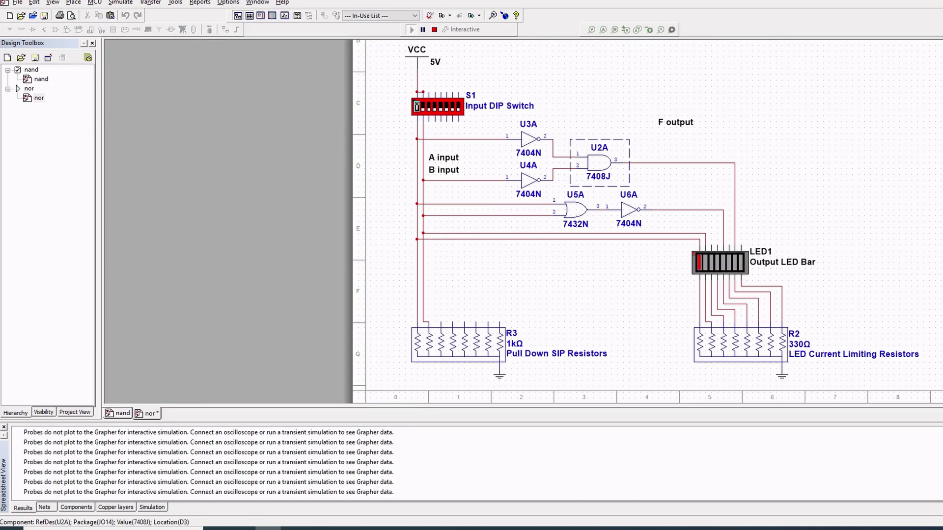
{"action": "left_click", "coordinate": [422, 106]}
{"action": "left_click", "coordinate": [416, 106]}
{"action": "left_click", "coordinate": [417, 106]}
{"action": "left_click", "coordinate": [423, 106]}
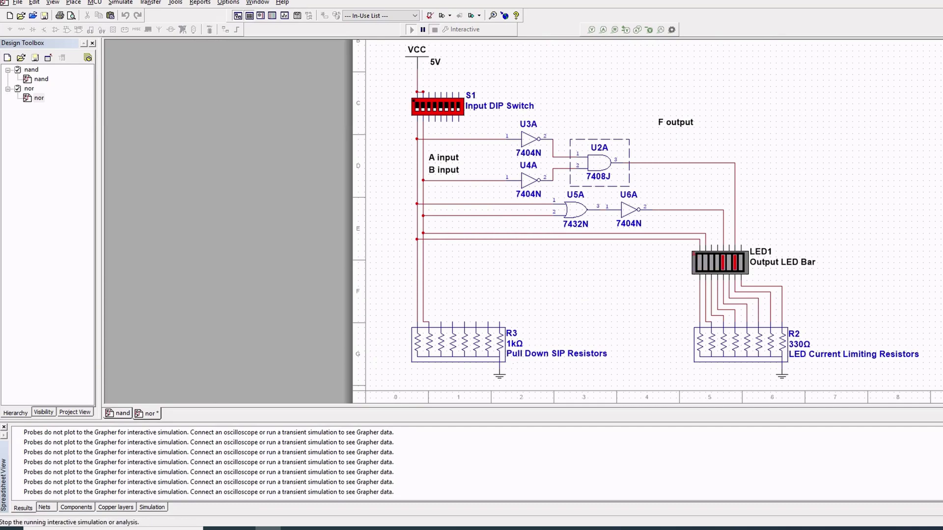
{"action": "left_click", "coordinate": [434, 30]}
- Simulate the nand design again while toggling inputs A and B, stop it, and return to the nor design
{"action": "left_click", "coordinate": [31, 69]}
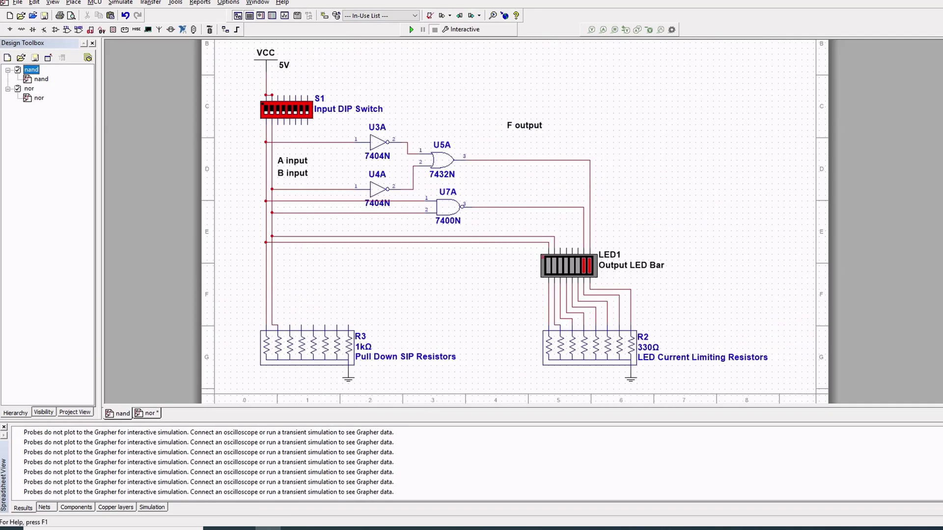
{"action": "key", "text": "F5"}
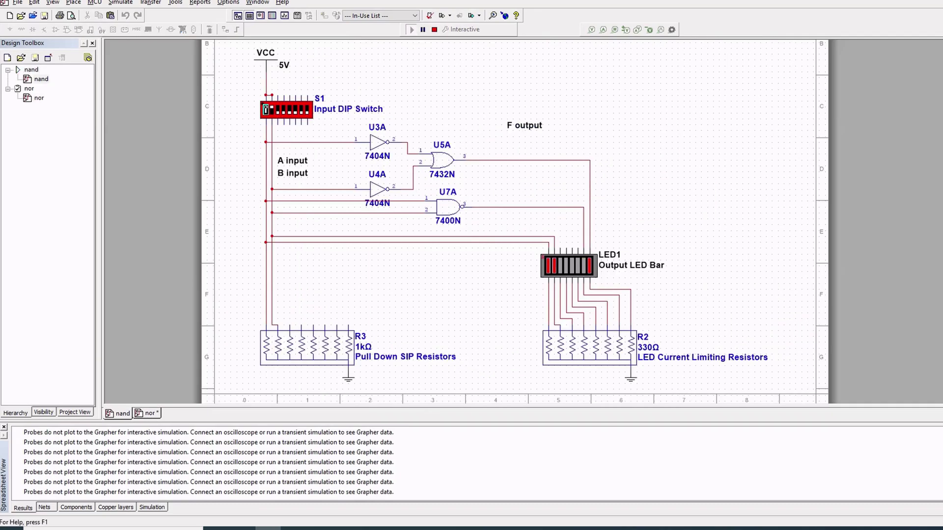
{"action": "left_click", "coordinate": [266, 110]}
{"action": "left_click", "coordinate": [271, 109]}
{"action": "key", "text": "a"}
{"action": "key", "text": "a"}
{"action": "key", "text": "a"}
{"action": "left_click", "coordinate": [448, 208]}
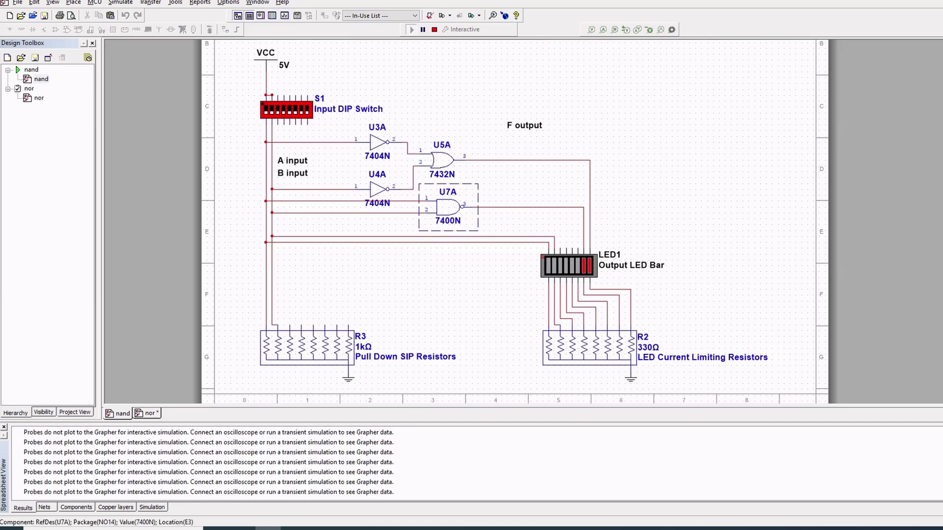
{"action": "left_click", "coordinate": [434, 29]}
{"action": "left_click", "coordinate": [29, 89]}
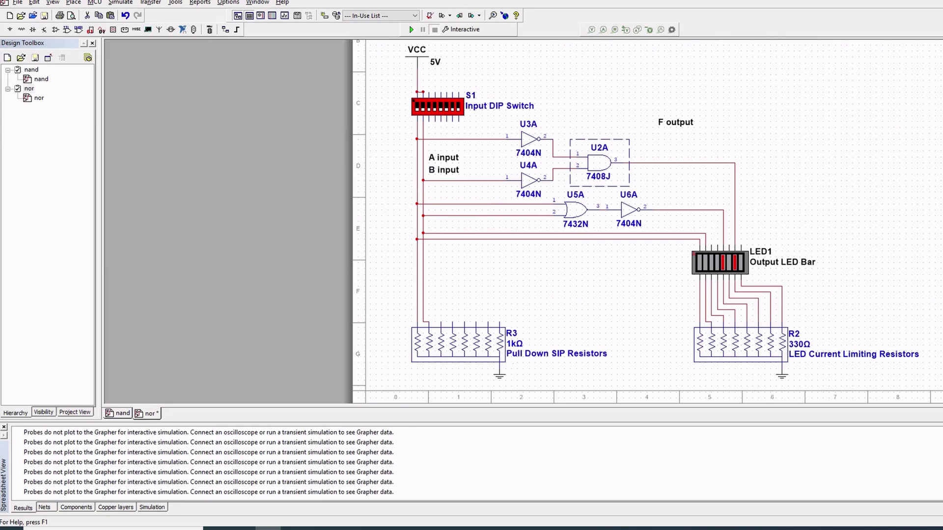